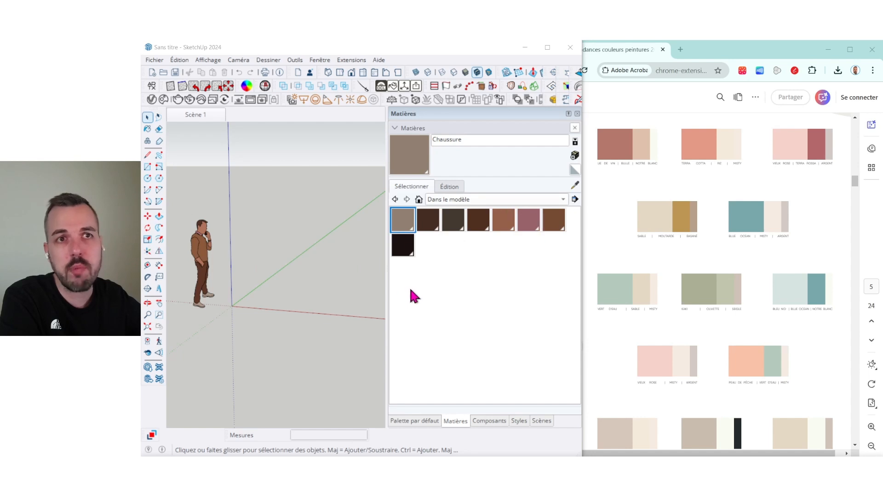
Browse the material collection of carpets, fabrics, leathers and wallpapers, and the Surfaces synthétiques collection.
click(513, 199)
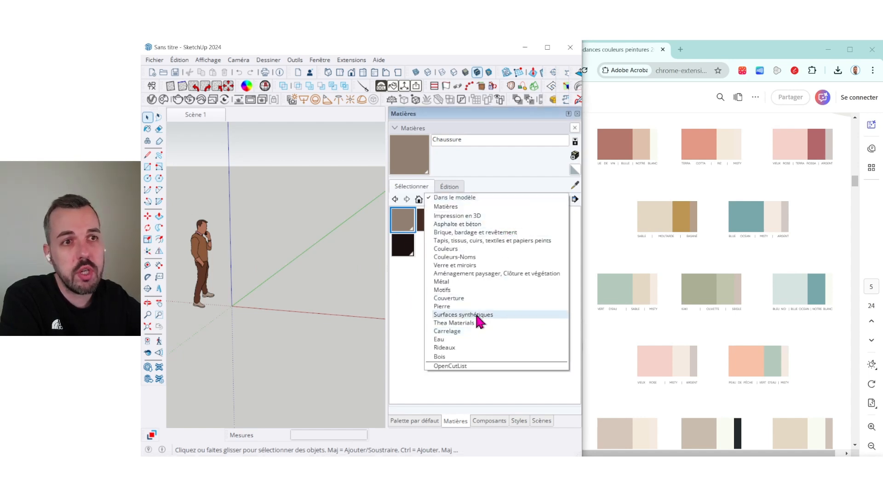
click(469, 240)
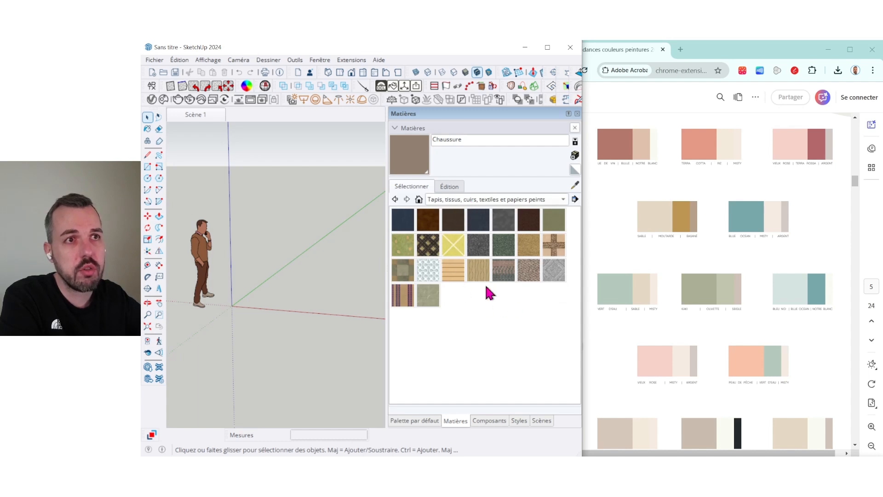
click(482, 200)
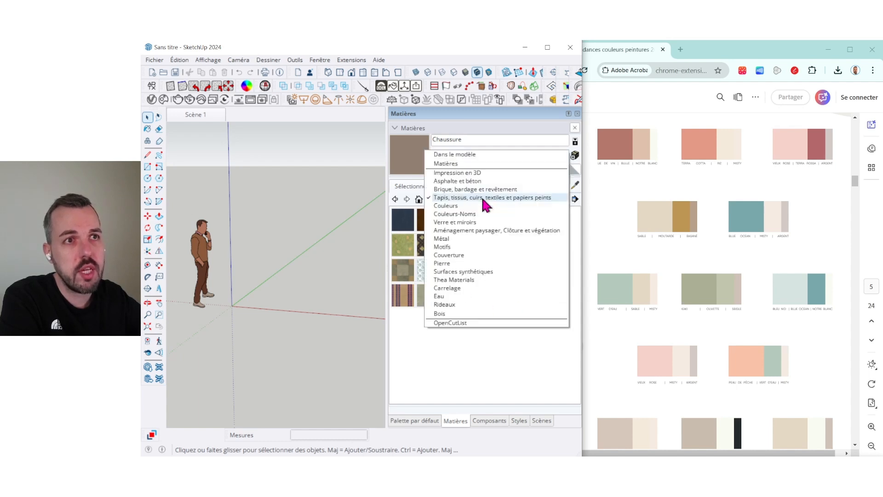
click(470, 272)
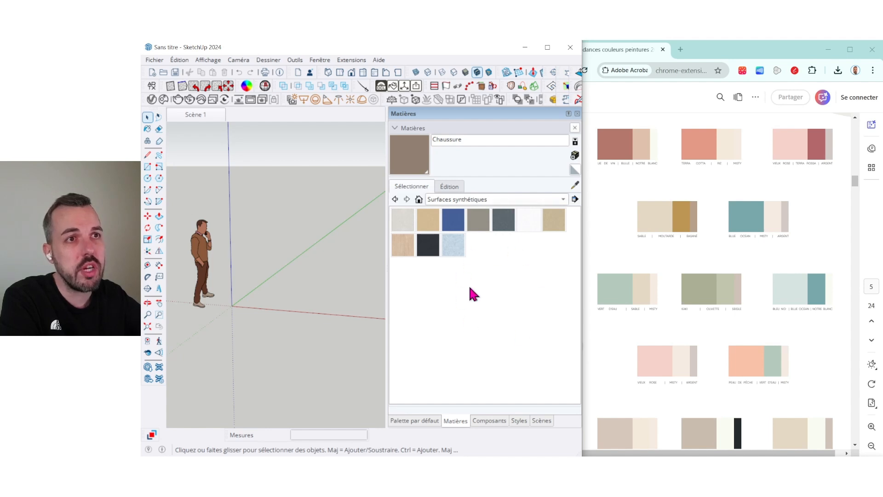
Create a new material collection folder named "Peinture tendance" inside the Materials folder and make it the displayed collection.
click(575, 199)
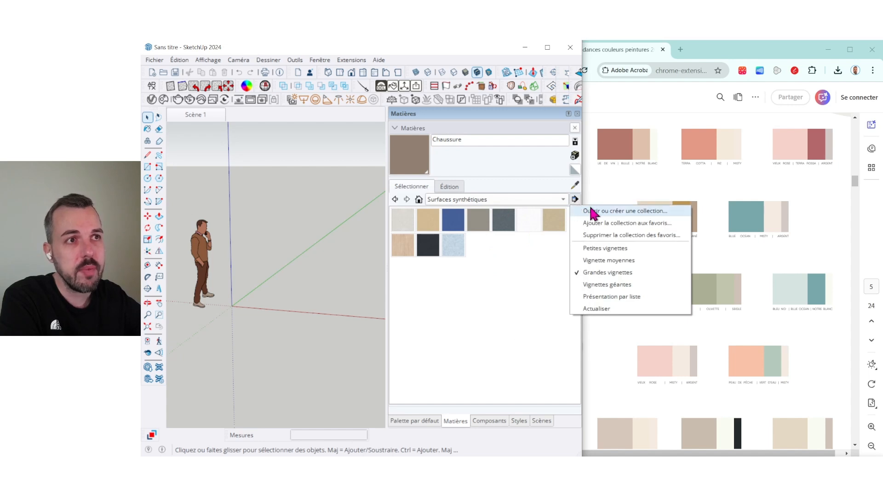
click(640, 211)
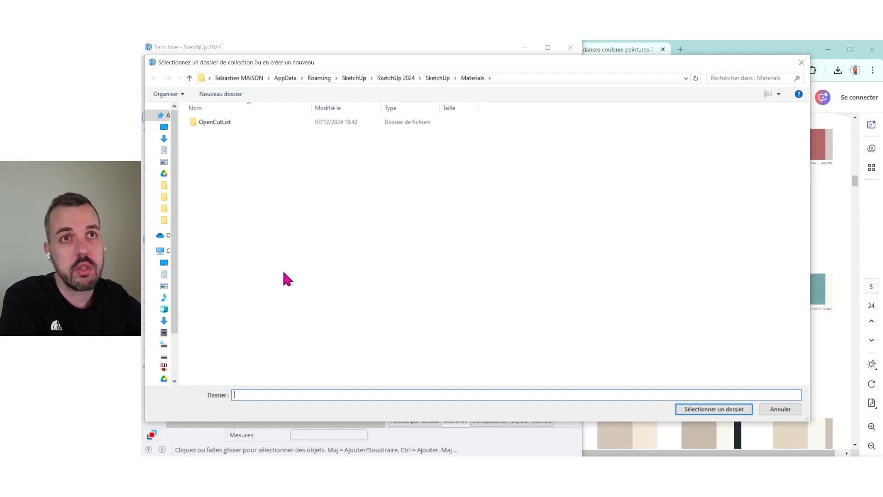
click(224, 97)
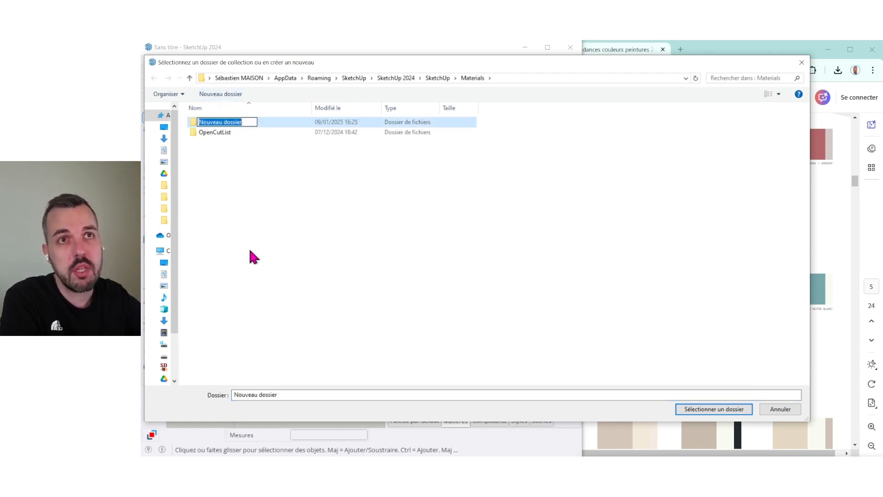
text(P)
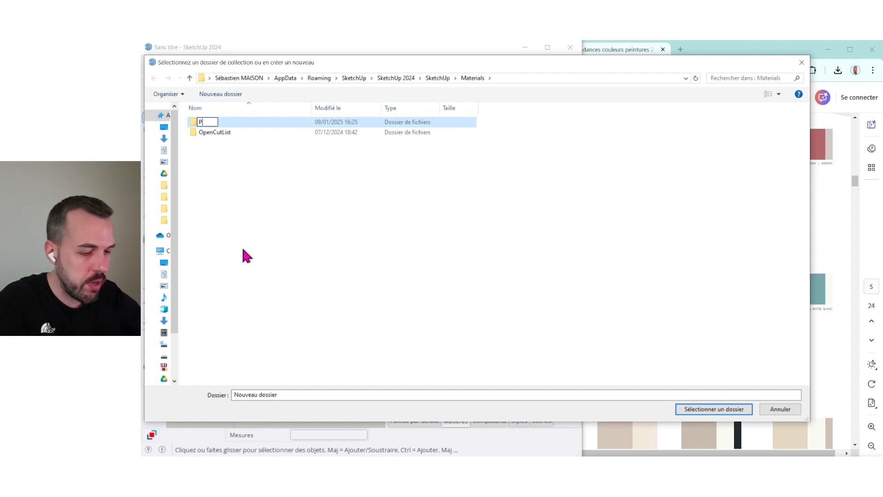
text(einture tendance)
key(Return)
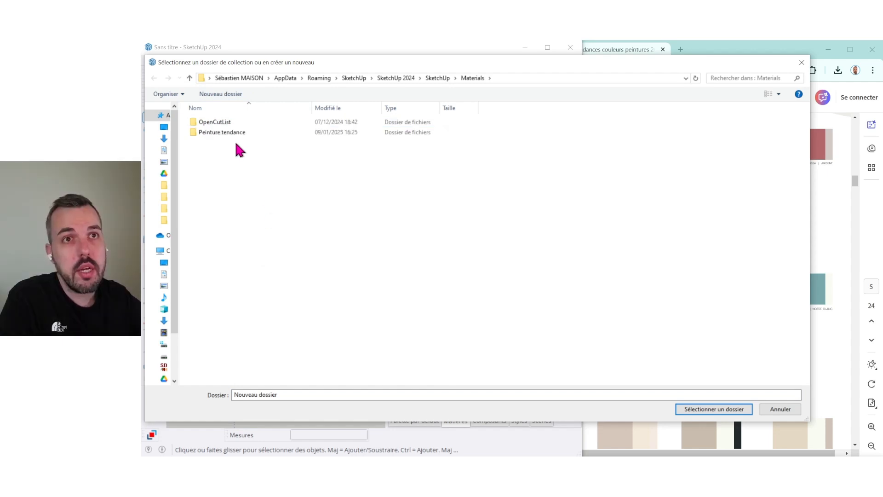
double_click(232, 132)
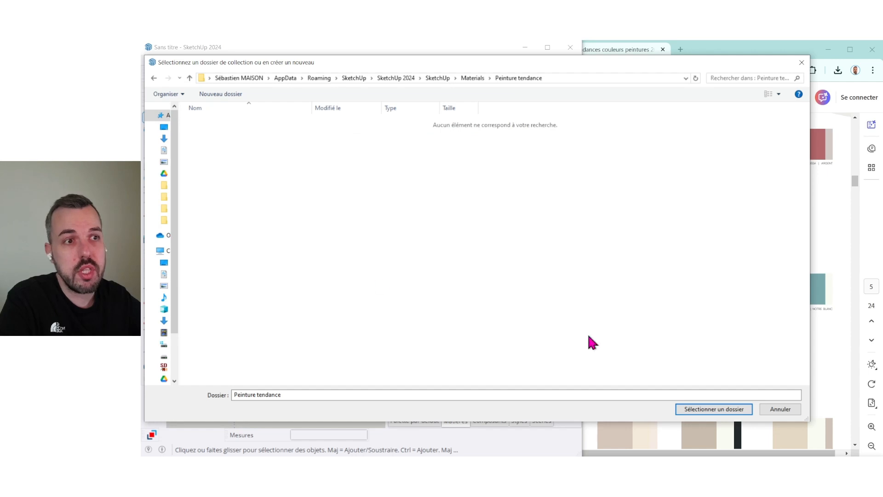
click(718, 410)
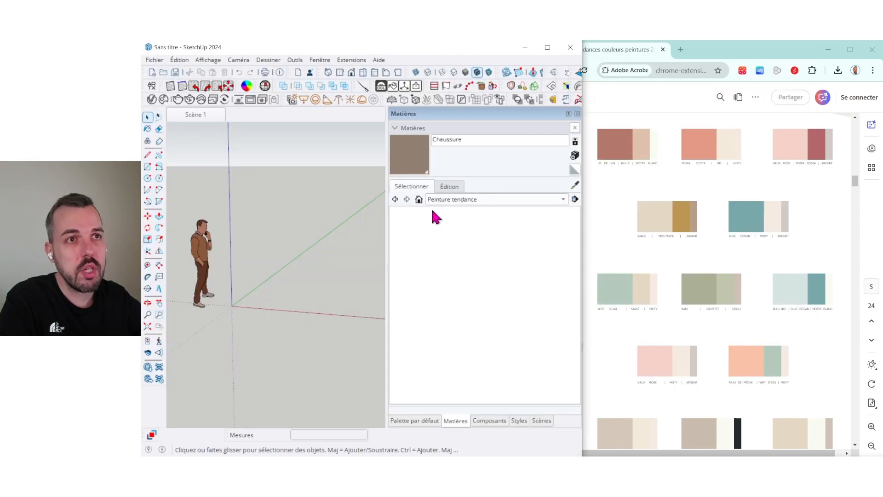
click(487, 199)
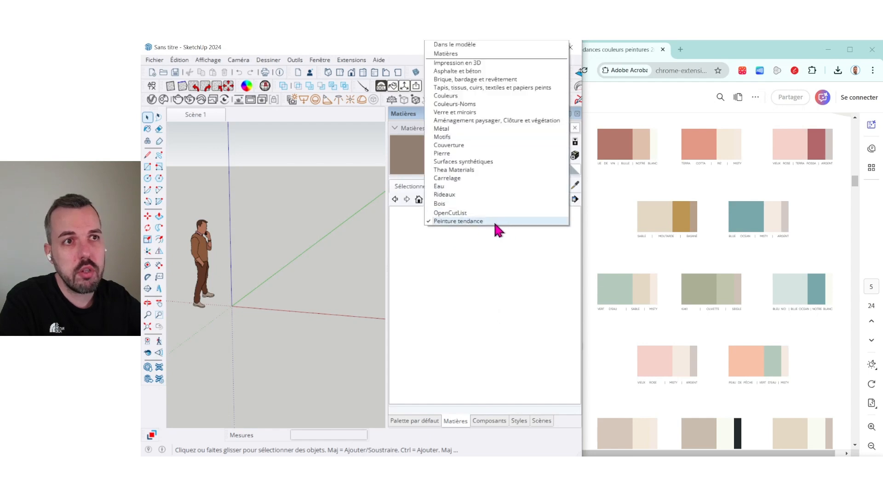
click(468, 222)
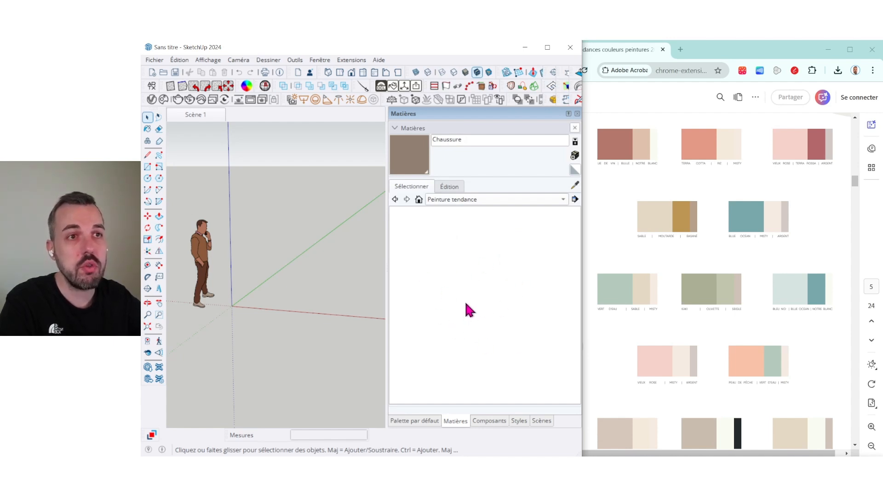
Create a new material named "Lie de vein", keeping the default colour settings.
click(575, 156)
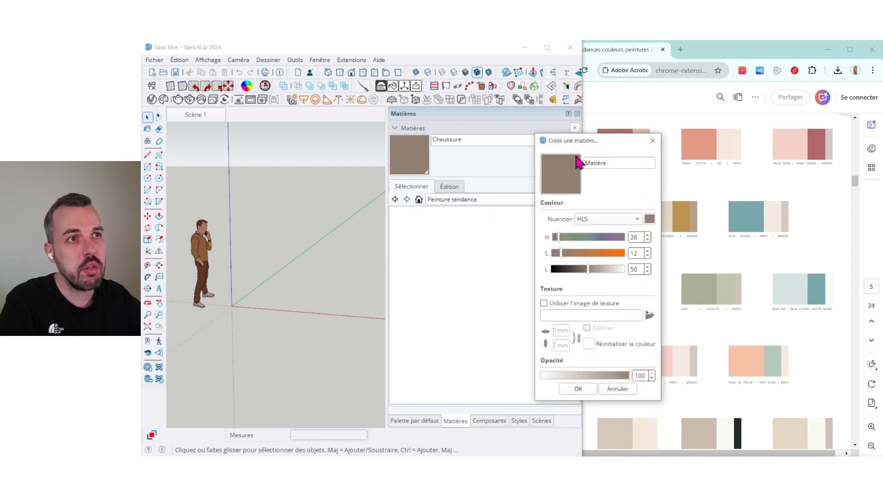
mouse_move(586, 143)
mouse_down()
mouse_move(351, 182)
mouse_move(299, 142)
mouse_up()
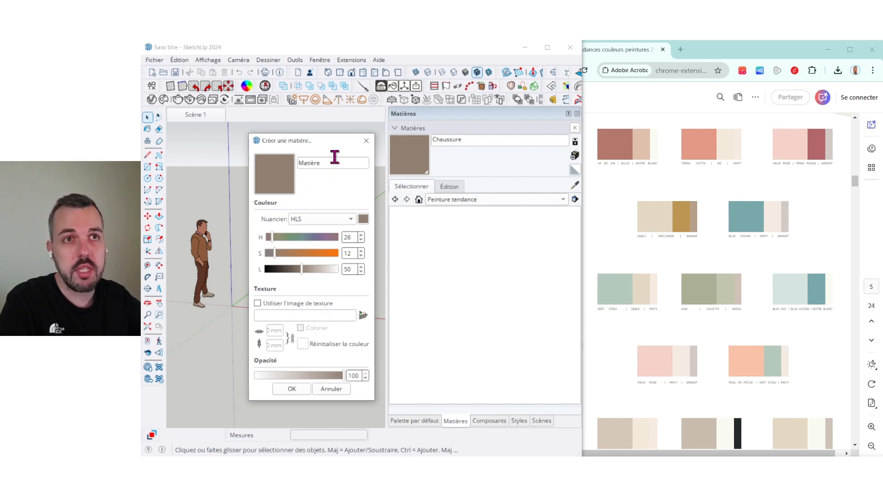
drag(333, 162, 297, 168)
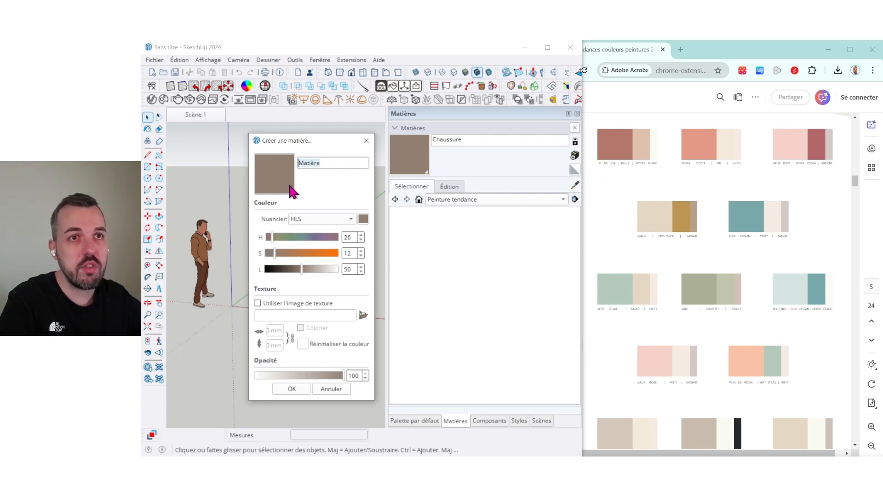
text(Lie de)
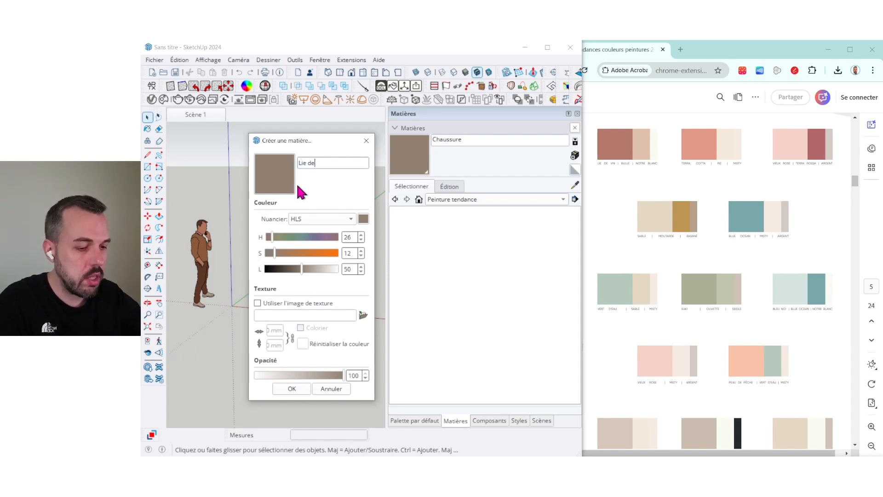
text( vein)
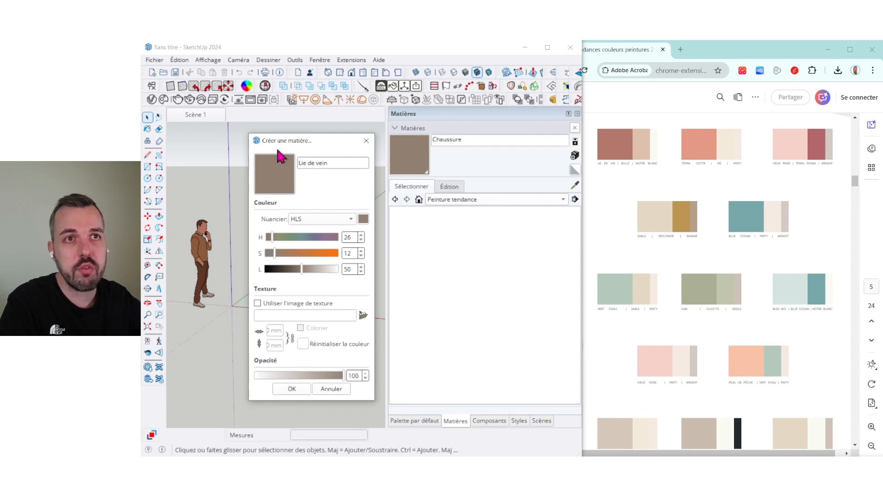
click(296, 390)
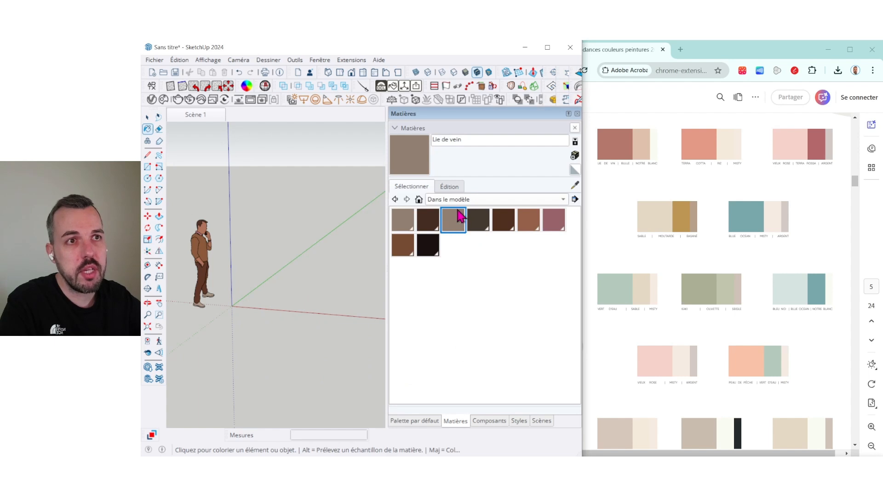
Check the contents of the Peinture tendance collection.
click(460, 199)
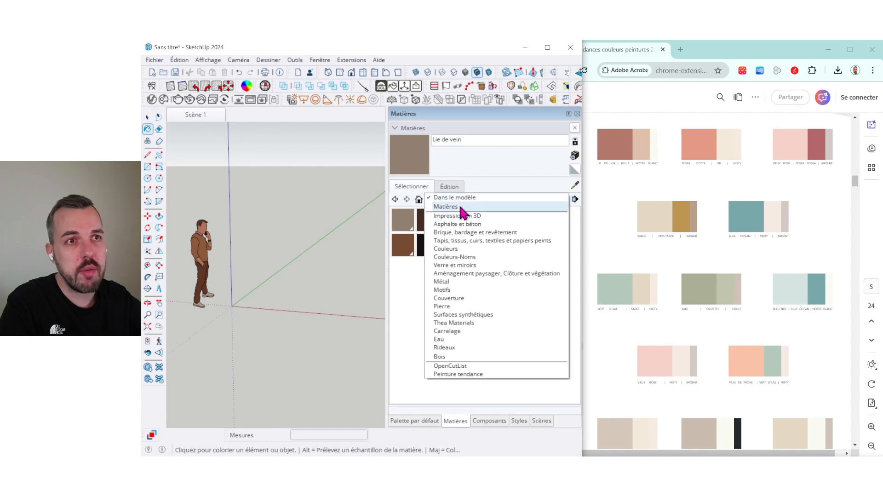
click(473, 372)
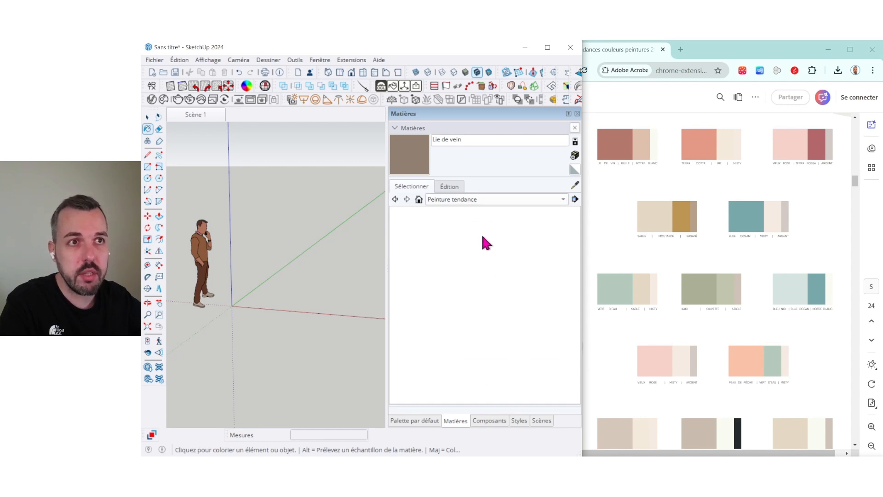
click(491, 197)
click(460, 222)
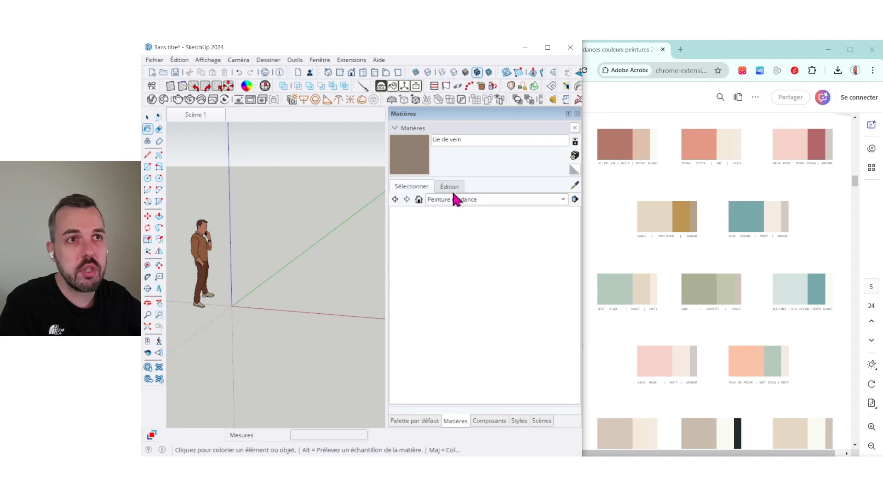
Save the Lie de vein material from the model into the Peinture tendance folder as "Lie de vein.skm".
click(420, 199)
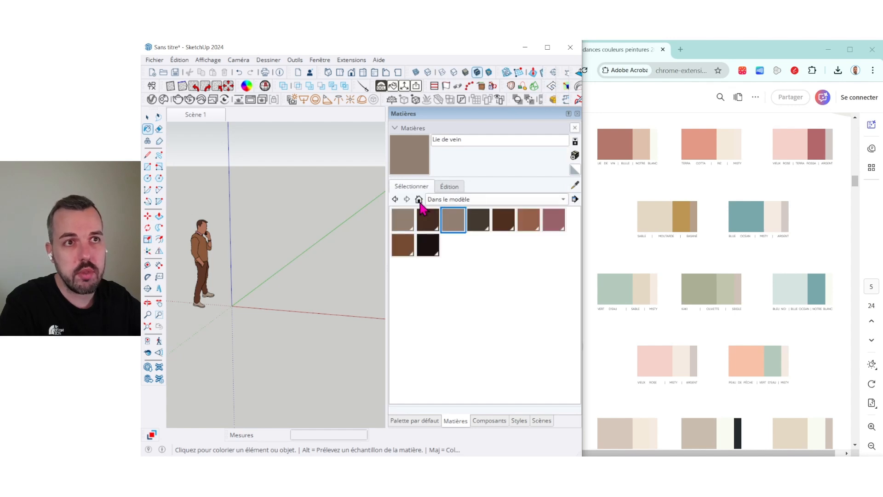
right_click(459, 227)
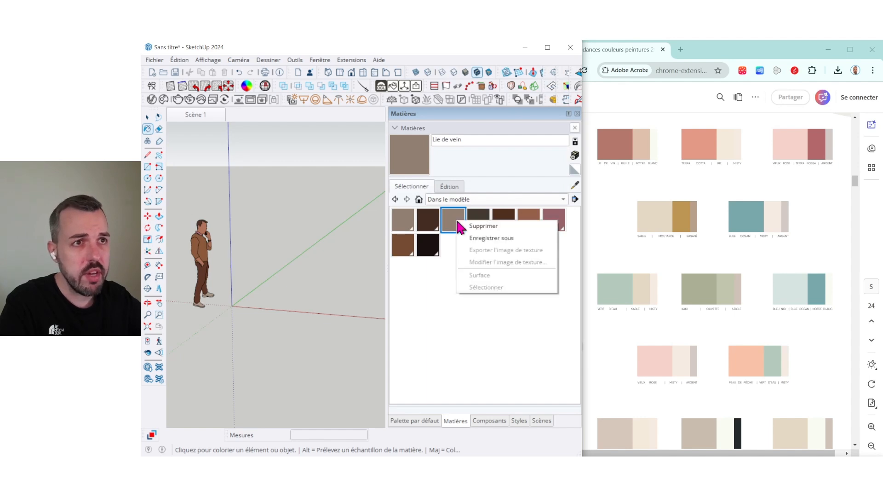
click(490, 239)
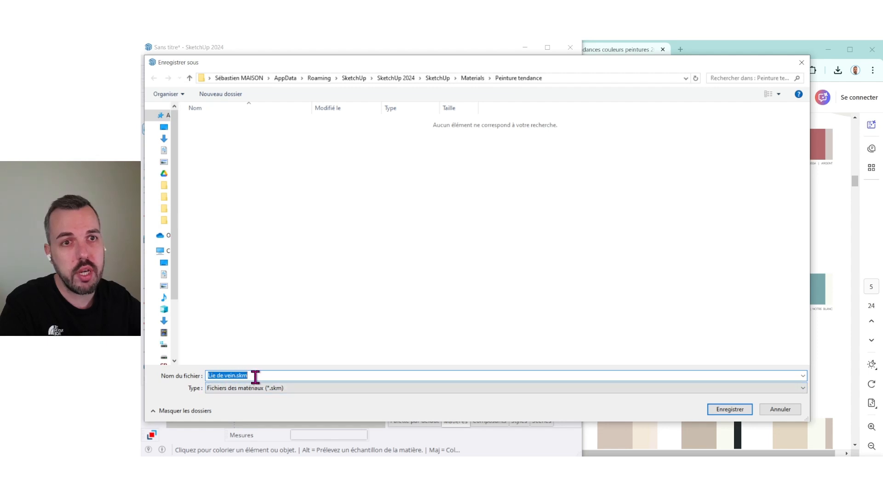
click(747, 410)
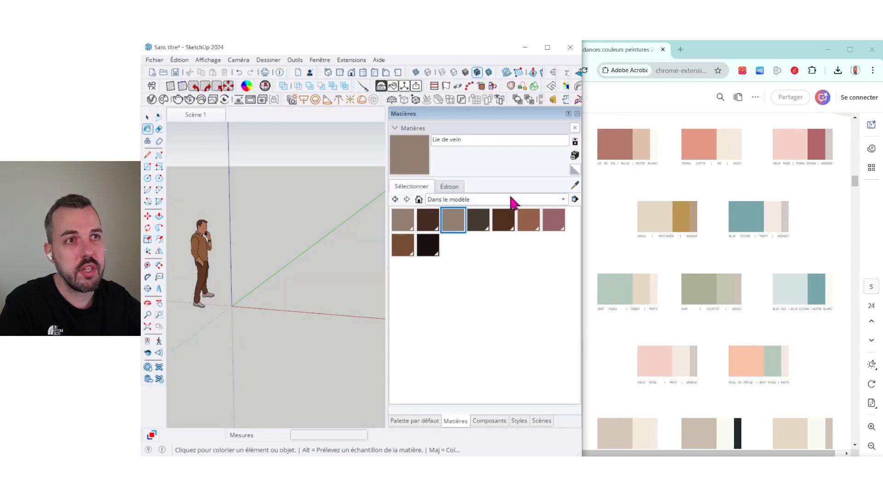
Display the Peinture tendance collection, select its saved Lie de vein material and view its edit settings.
click(512, 202)
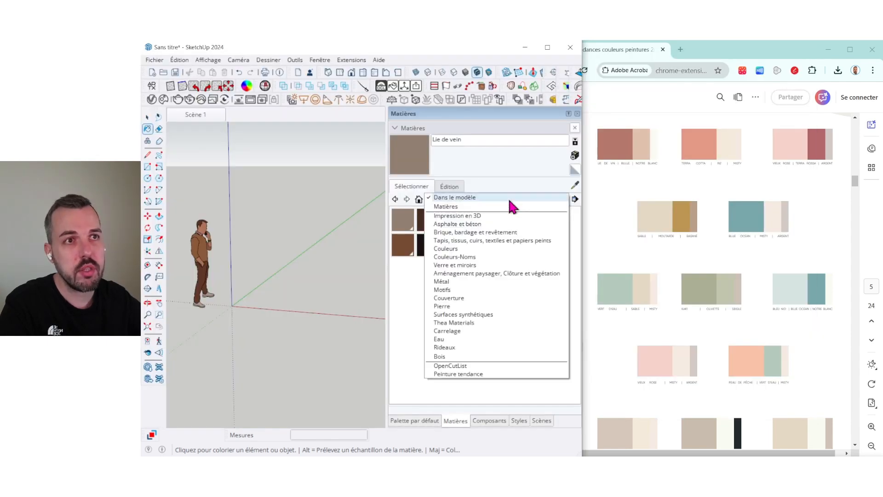
click(491, 374)
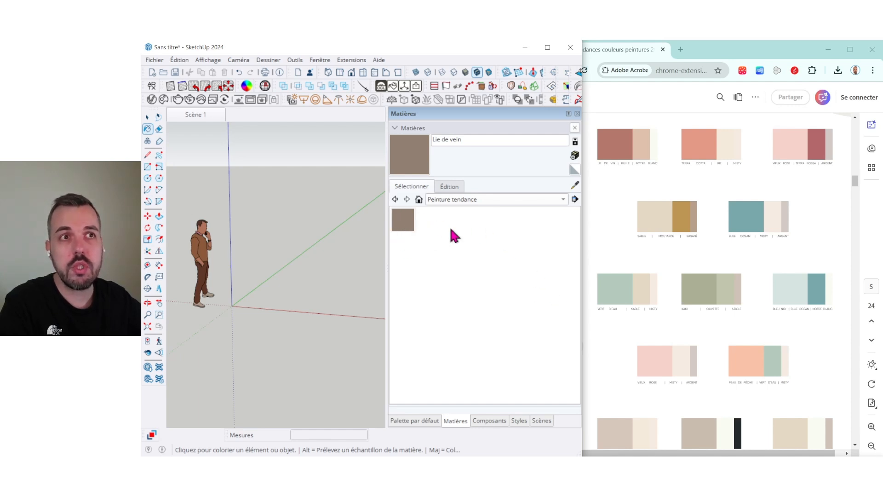
click(495, 273)
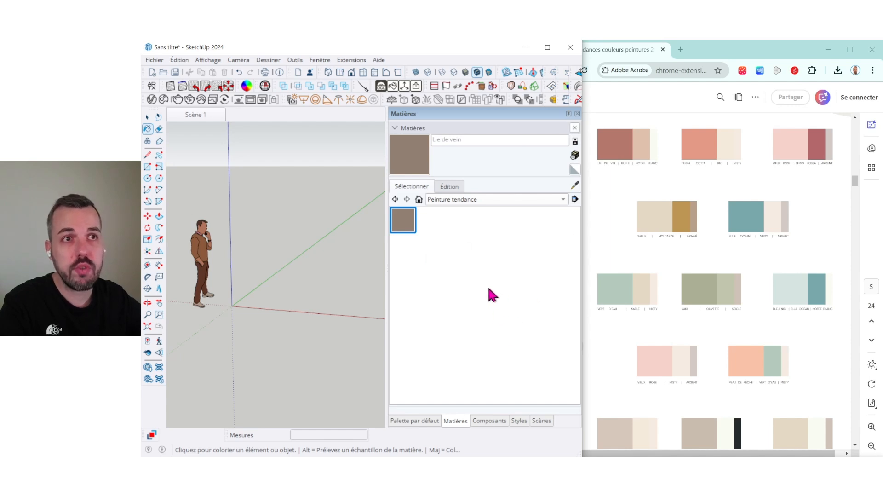
click(448, 187)
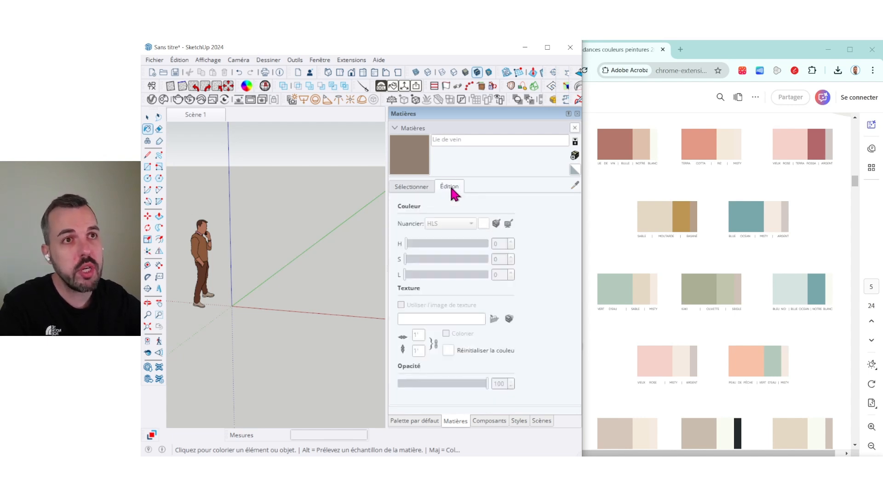
click(414, 187)
Open the in-model Lie de vein material for editing and review the available colour systems, keeping HLS.
click(419, 200)
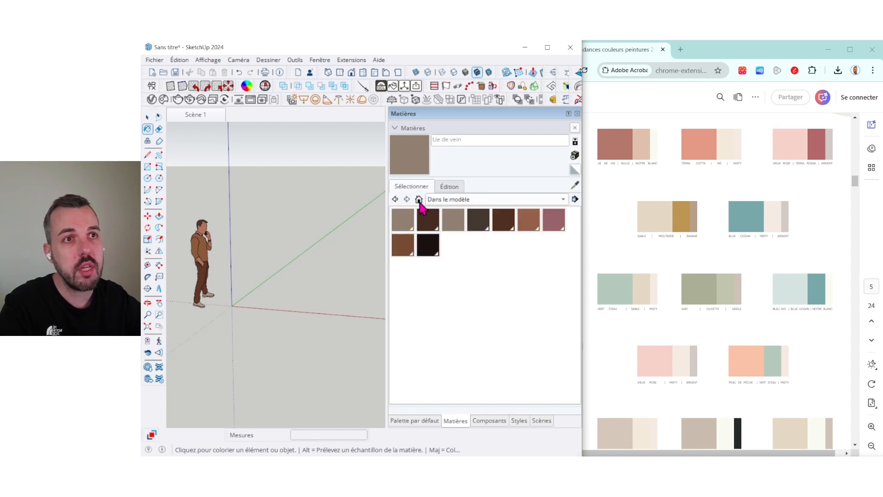
double_click(457, 227)
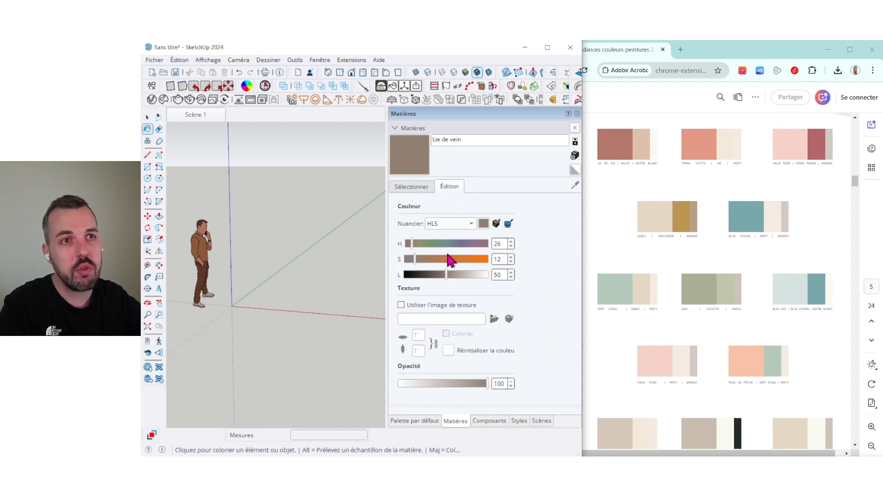
click(440, 224)
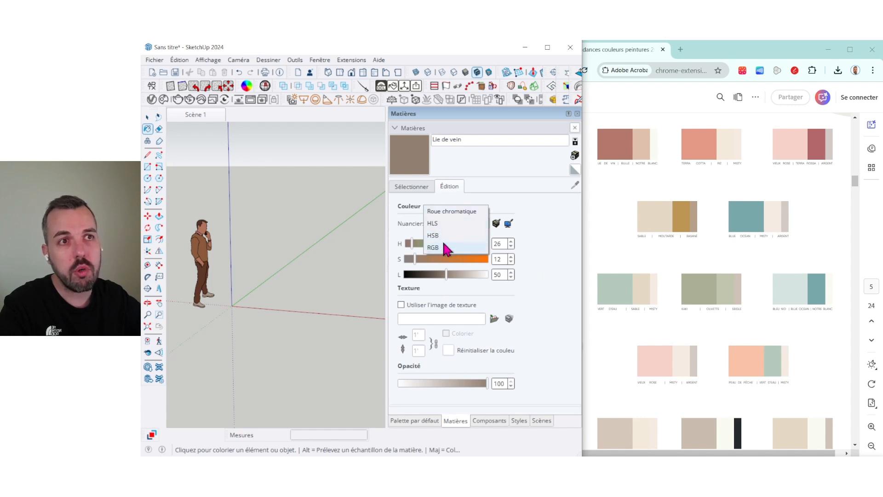
click(563, 265)
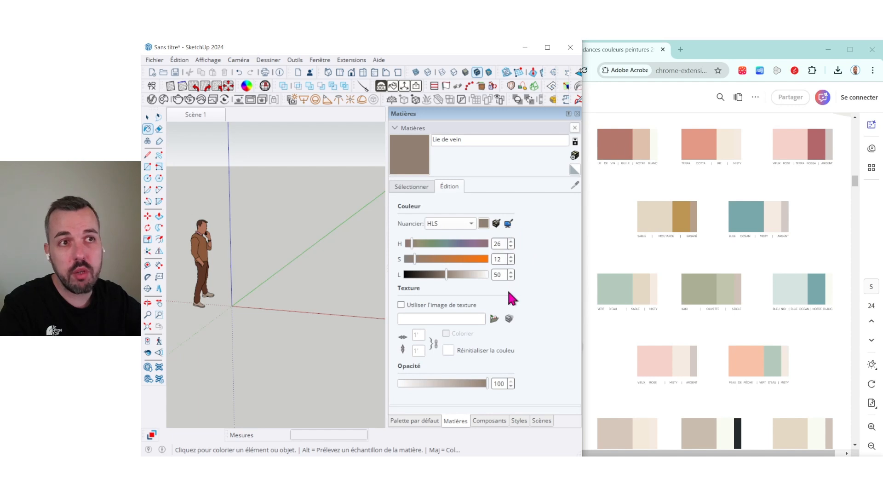
Try to sample an on-screen colour for the Lie de vein material.
click(509, 224)
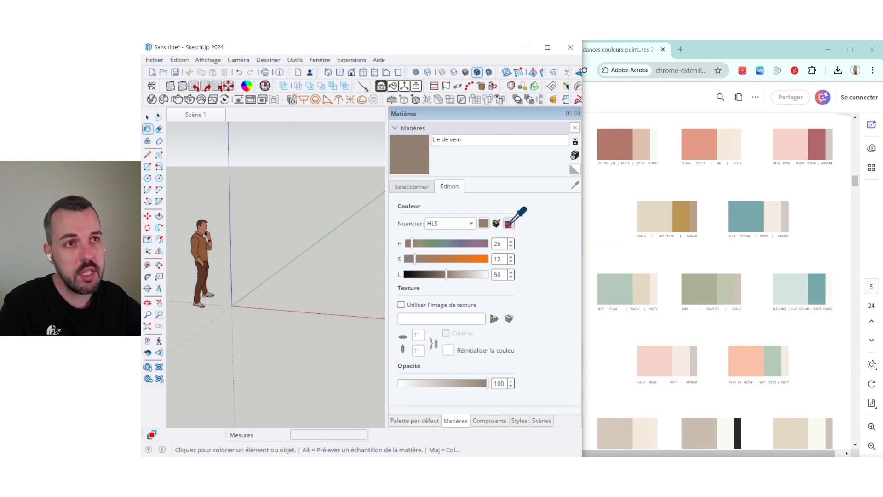
click(557, 243)
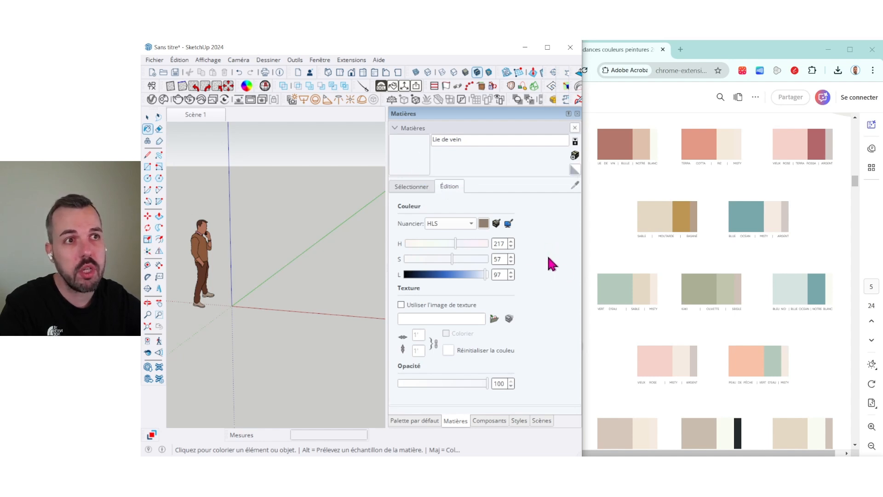
click(509, 223)
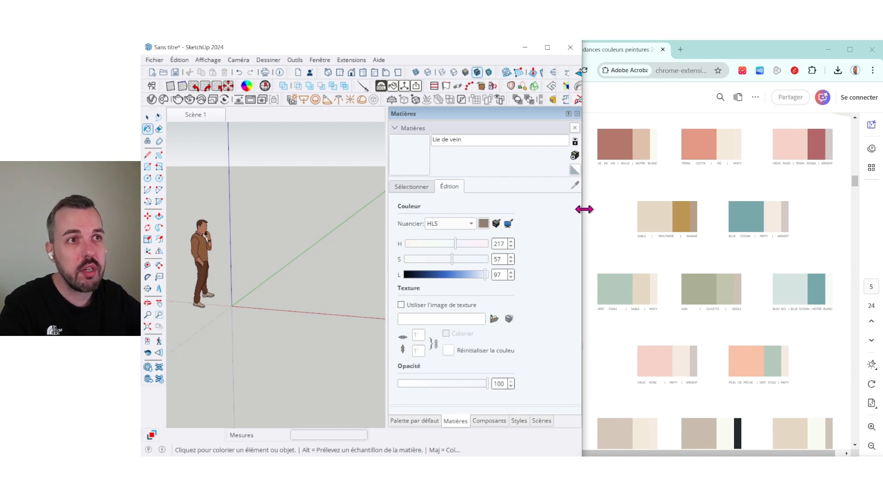
Widen the SketchUp window to reach the PDF chart's first dark red swatch and sample it as the Lie de vein colour.
drag(583, 210, 610, 205)
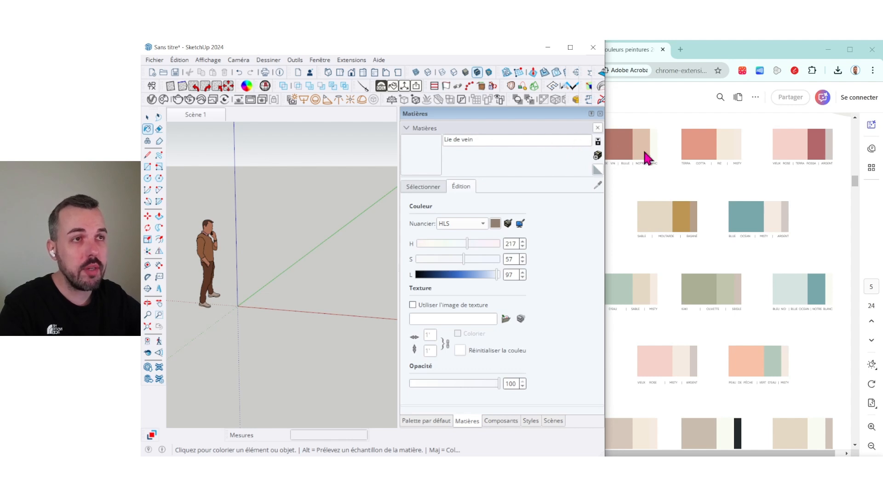
click(520, 223)
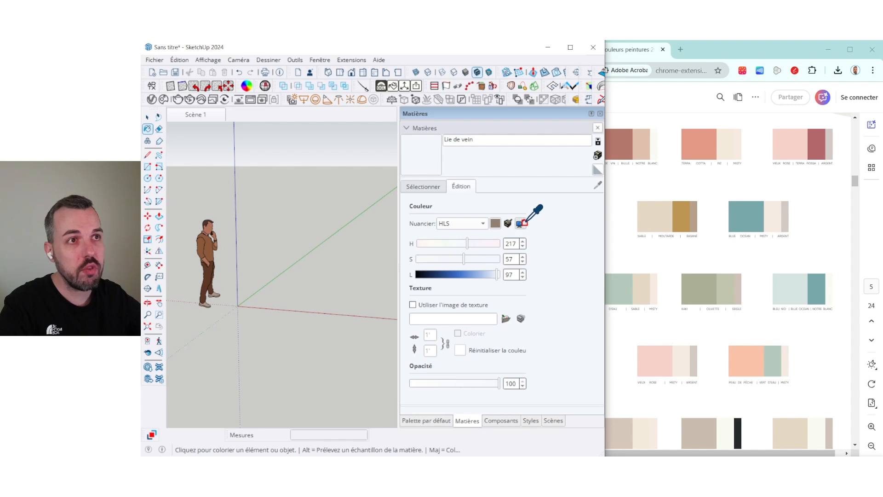
click(609, 144)
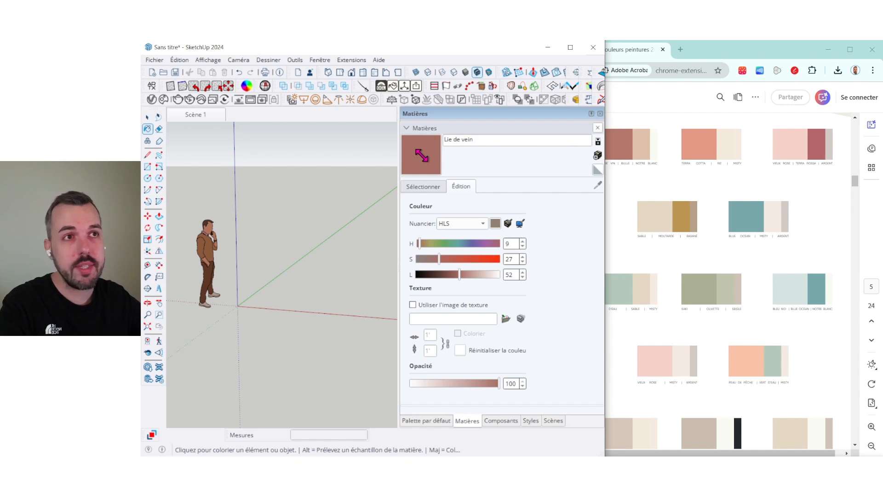
Create a new material named "Terra cotta" in the model, based on the Lie de vein colour.
click(423, 187)
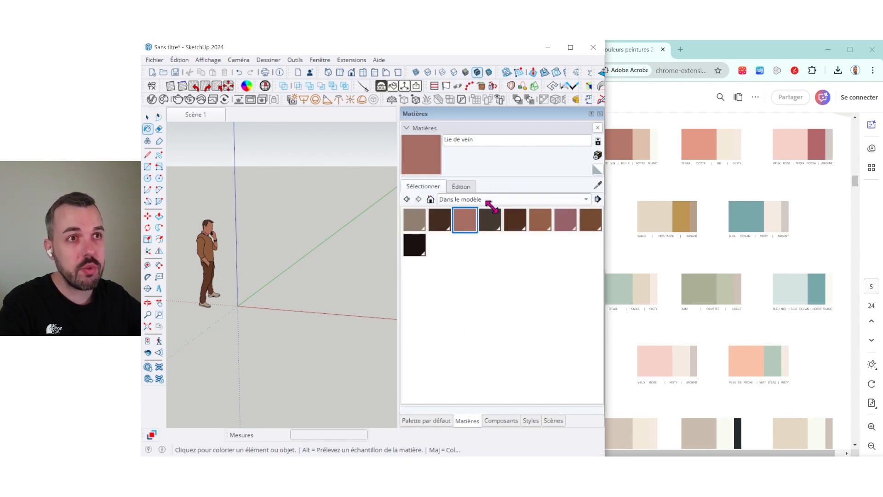
click(598, 156)
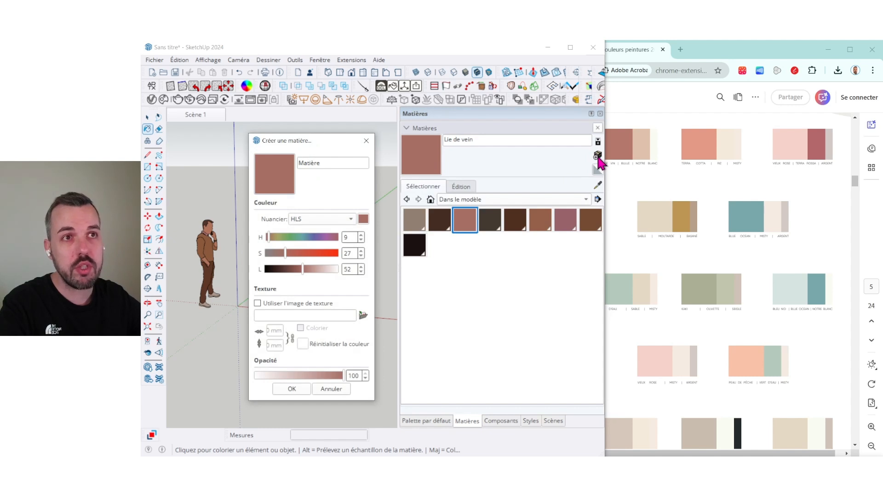
drag(335, 164, 289, 170)
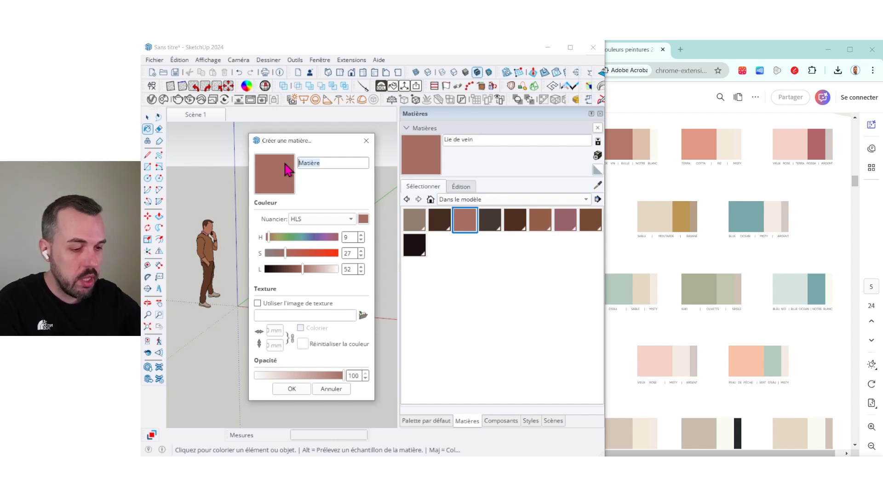
text(Terra cotta)
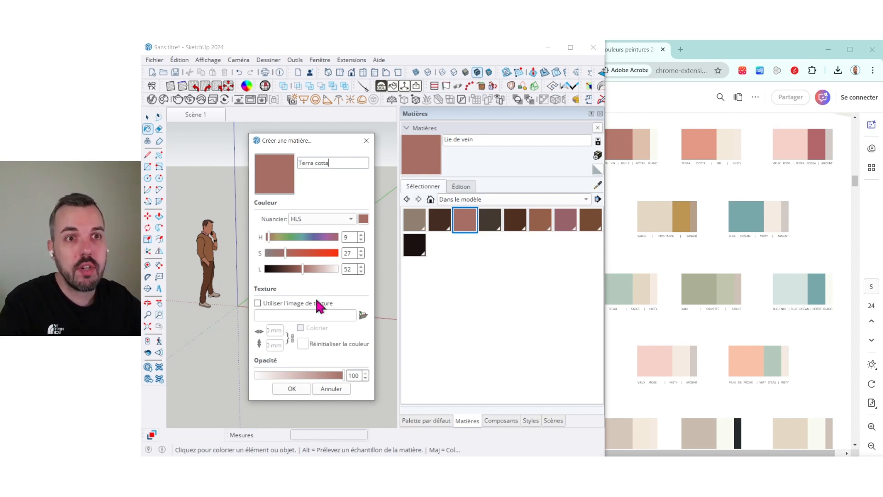
click(297, 389)
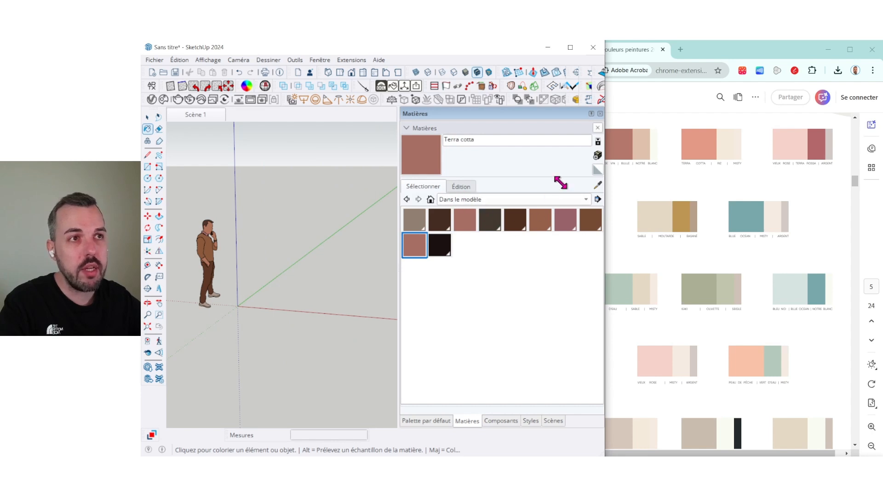
Widen the SketchUp window to the chart's Terra cotta swatch and sample it as the Terra cotta material's colour.
drag(608, 155, 696, 154)
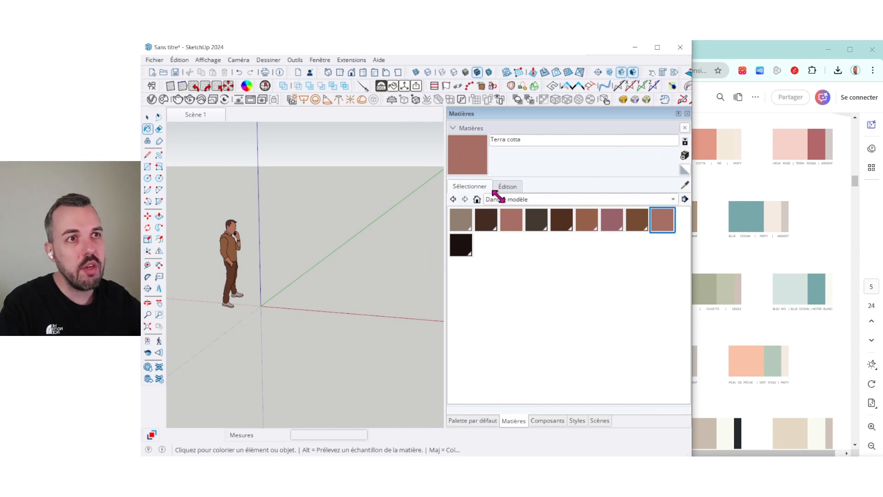
click(508, 186)
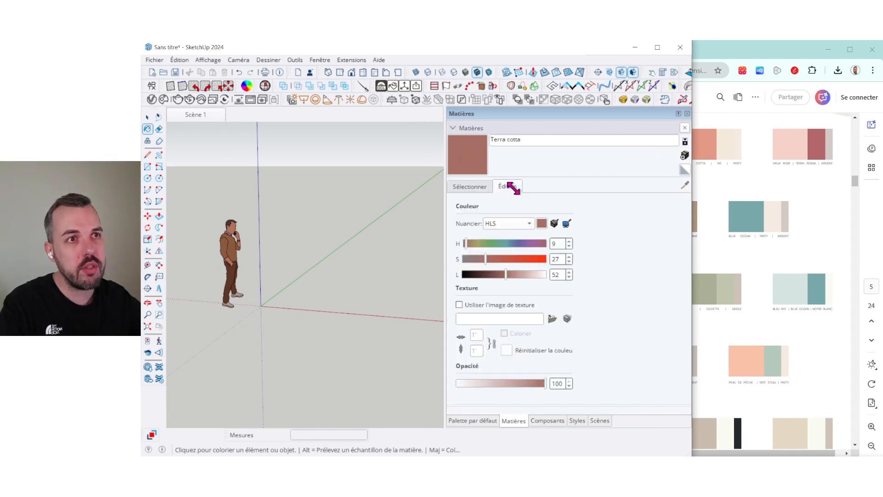
click(565, 223)
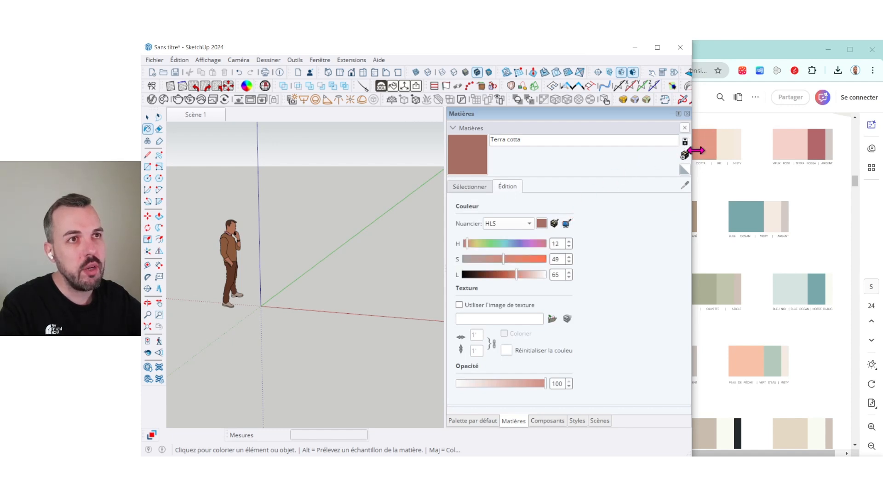
click(696, 149)
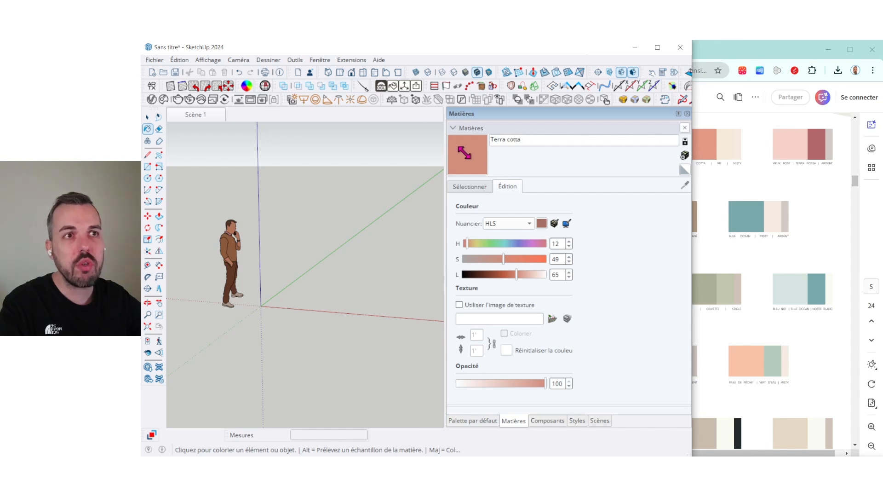
Save the in-model Terra cotta material into the Peinture tendance folder as "Terra cotta.skm".
click(469, 186)
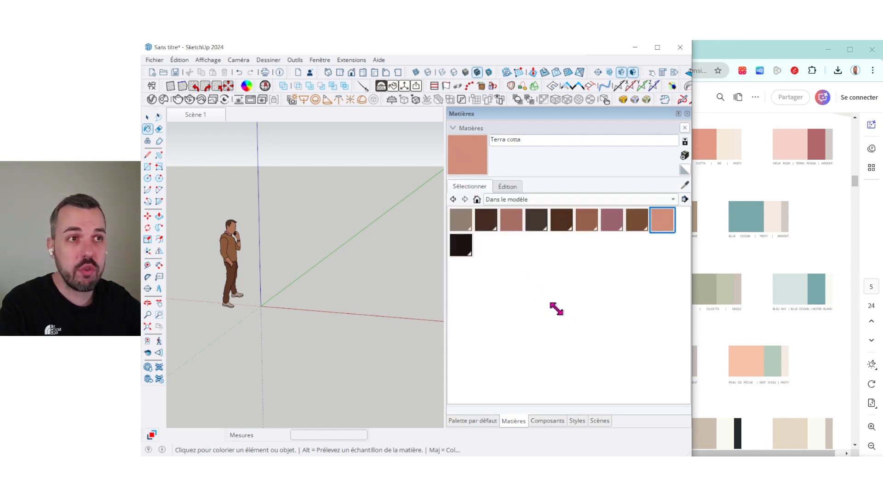
right_click(665, 226)
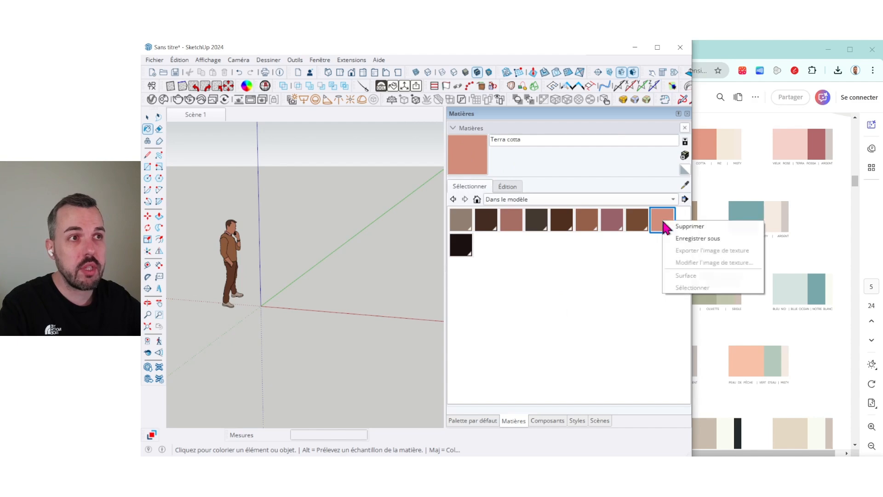
click(680, 238)
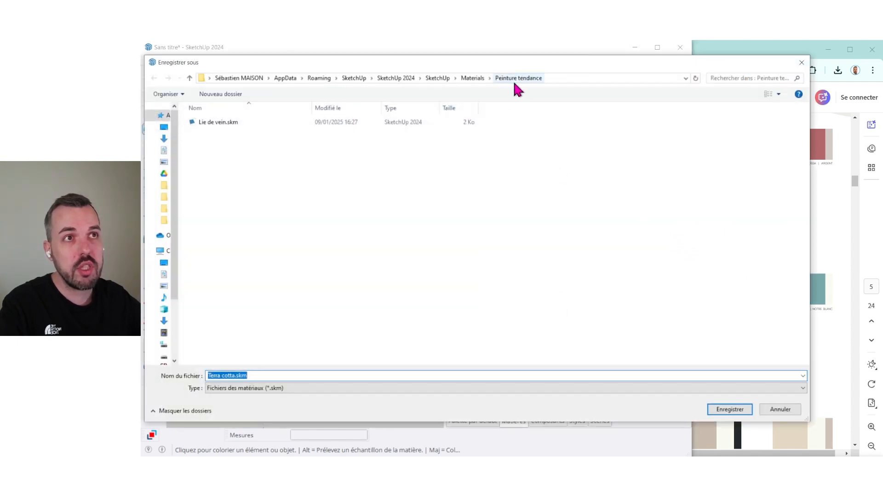
click(715, 409)
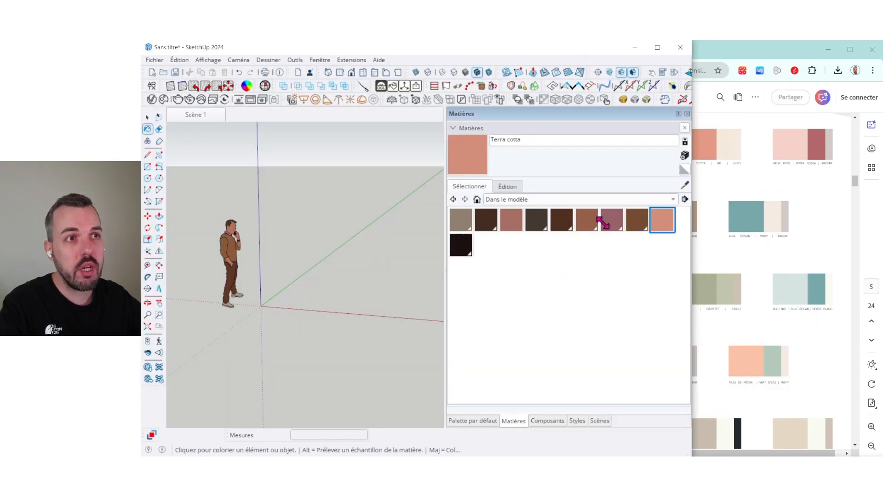
Save the recoloured in-model Lie de vein material to the Peinture tendance folder, replacing the existing "Lie de vein.skm".
click(512, 220)
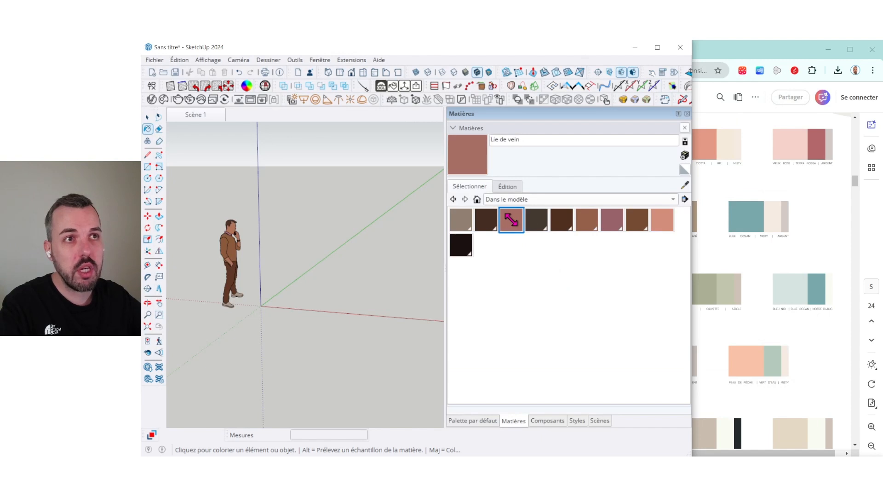
right_click(511, 220)
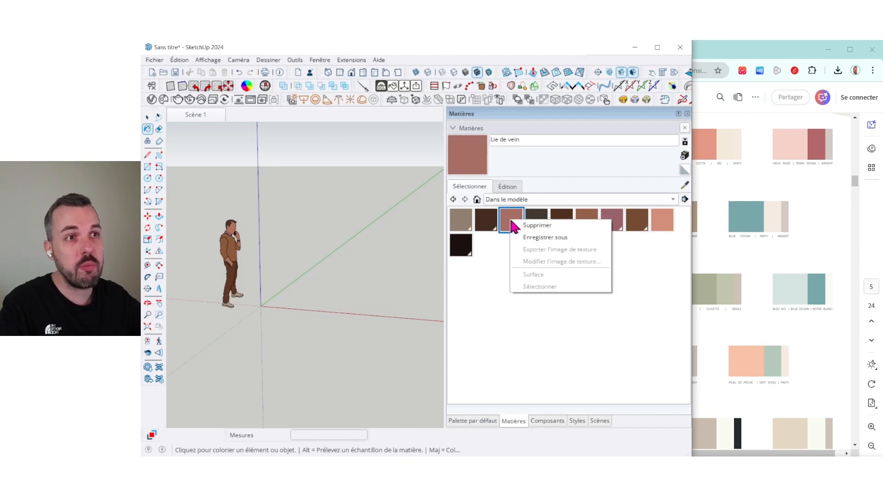
click(522, 237)
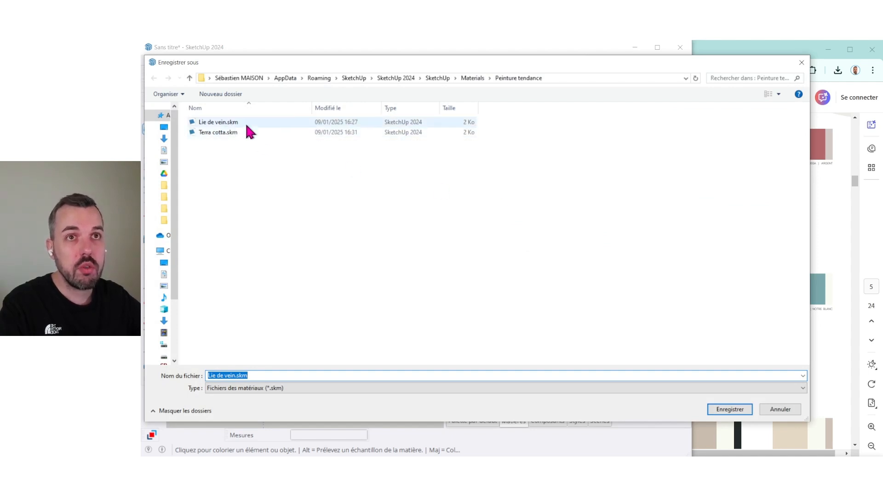
click(731, 409)
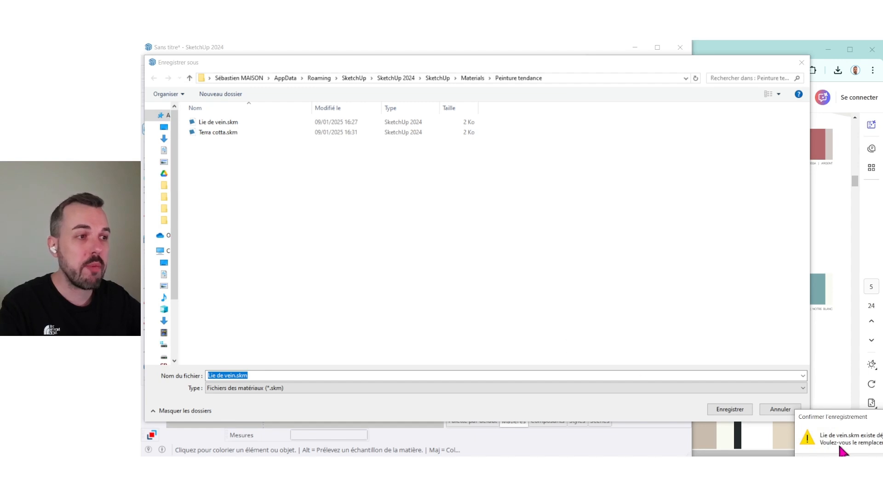
drag(854, 417, 606, 273)
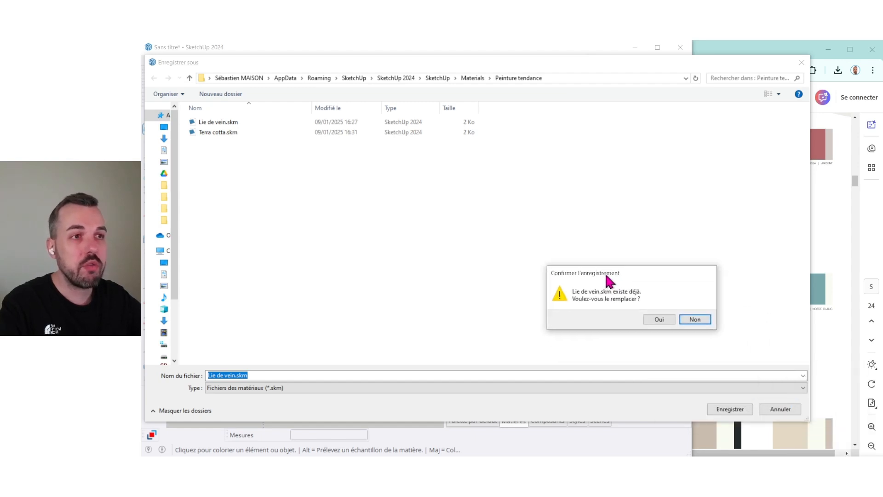
click(651, 318)
Display the Peinture tendance collection and preview its Lie de vein and Terra cotta materials.
click(534, 199)
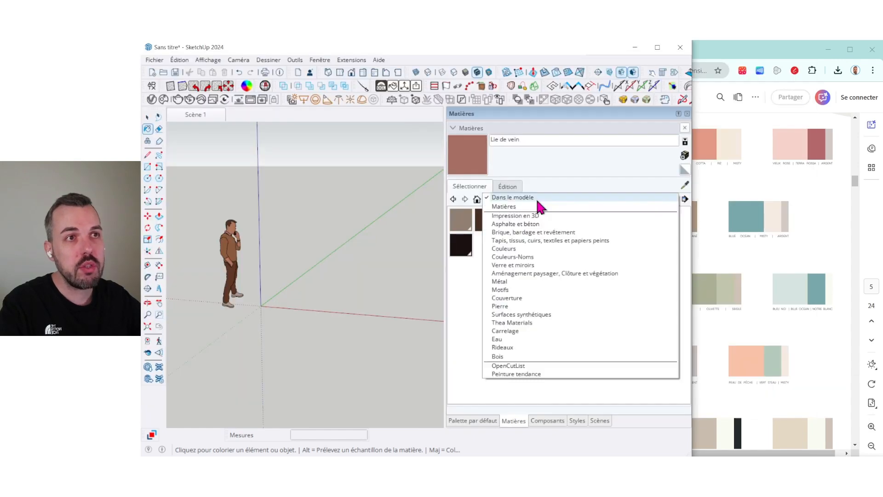
click(529, 373)
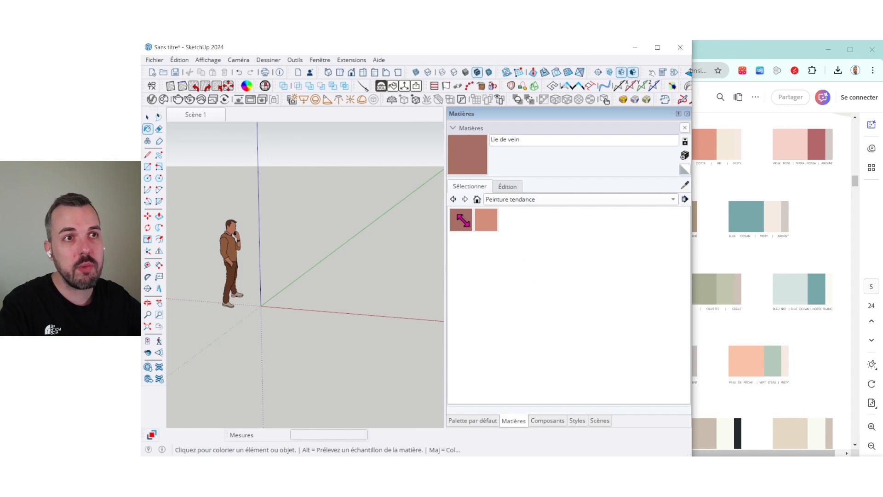
click(462, 220)
click(485, 220)
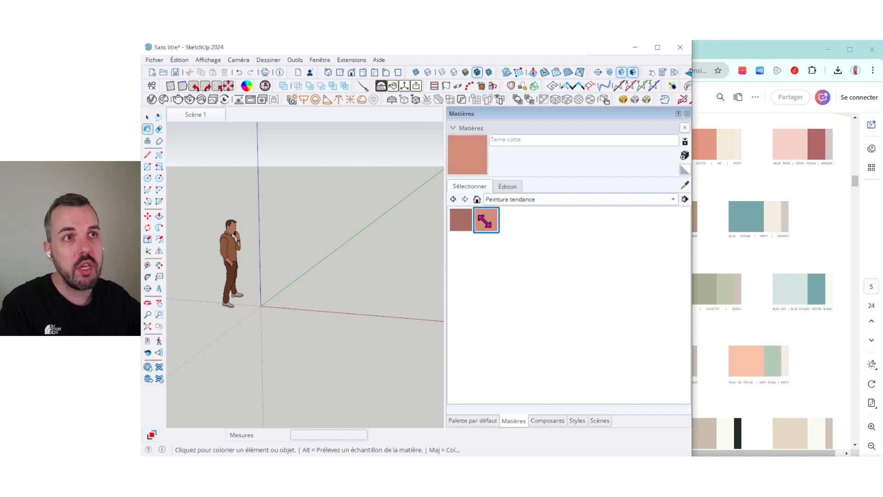
Draw two separate ground rectangles along the red axis, the first from the origin at about 1030 by 2300 mm.
click(147, 166)
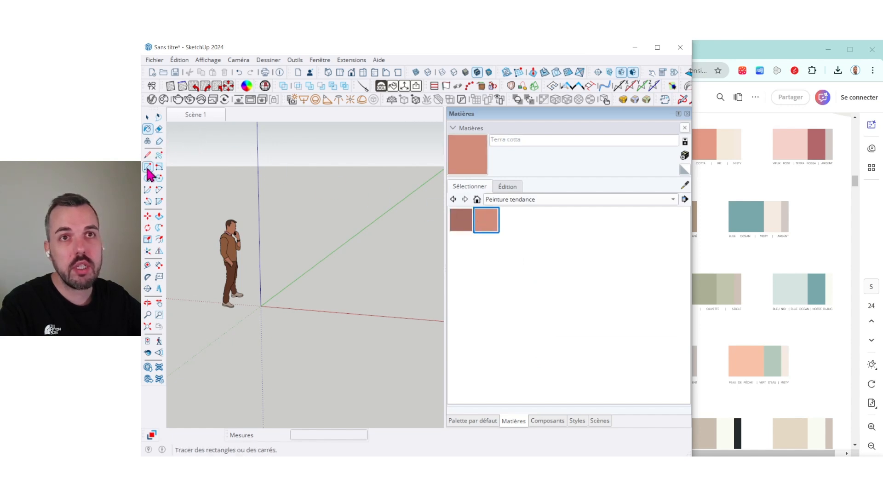
click(261, 306)
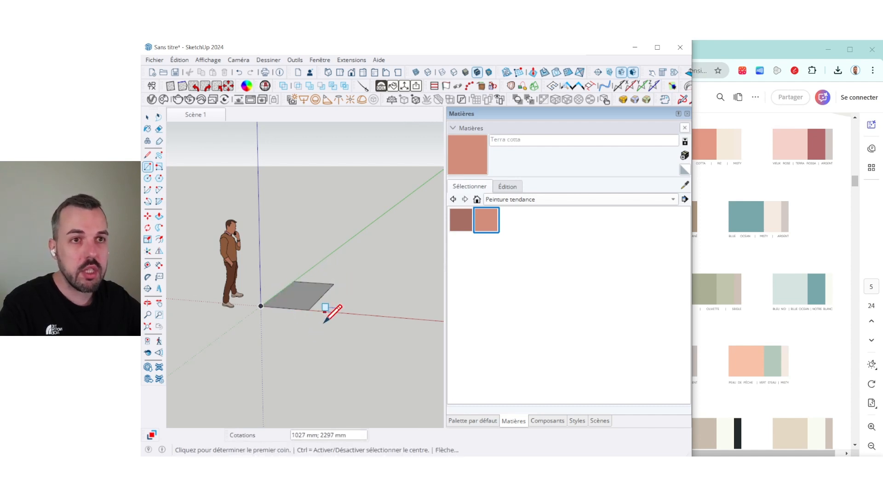
click(388, 286)
key(space)
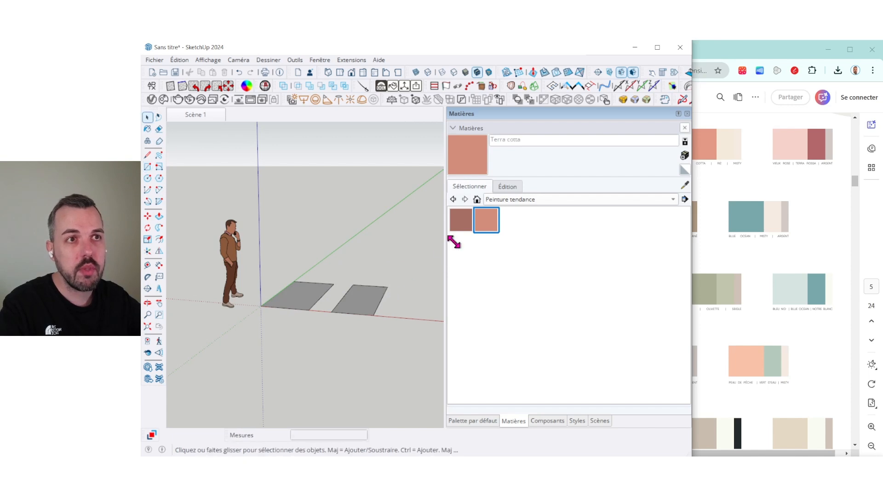
Paint the rectangle at the origin with Lie de vein and the other rectangle with Terra cotta.
click(461, 219)
mouse_move(383, 225)
middle_down()
mouse_move(355, 324)
mouse_move(329, 309)
middle_up()
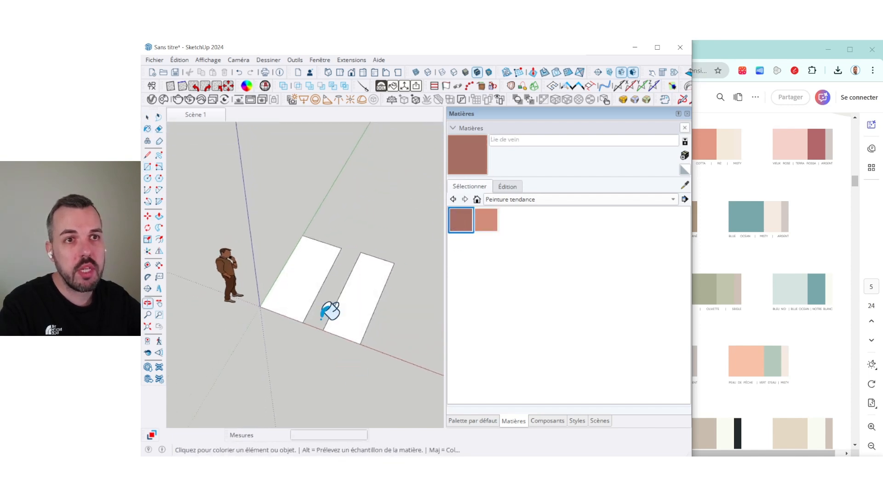
click(305, 285)
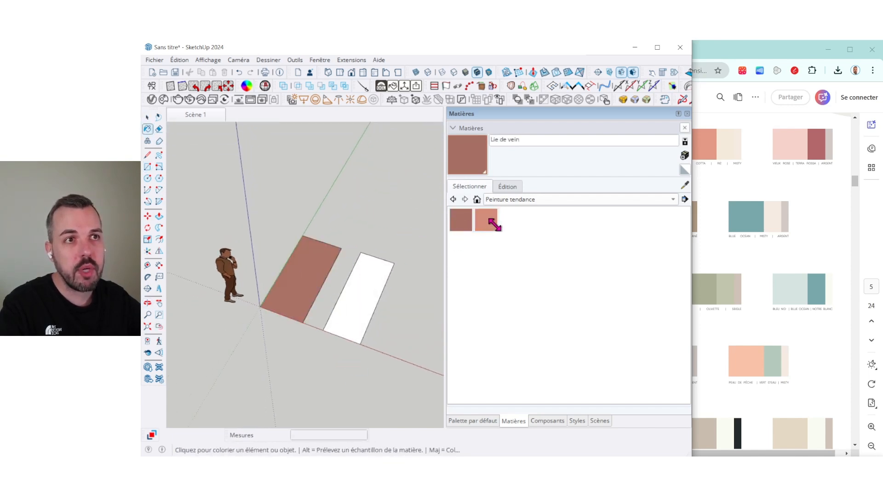
click(486, 220)
click(365, 285)
mouse_move(394, 315)
middle_down()
mouse_move(371, 281)
mouse_move(352, 290)
middle_up()
key(space)
scroll(305, 329, up, 2)
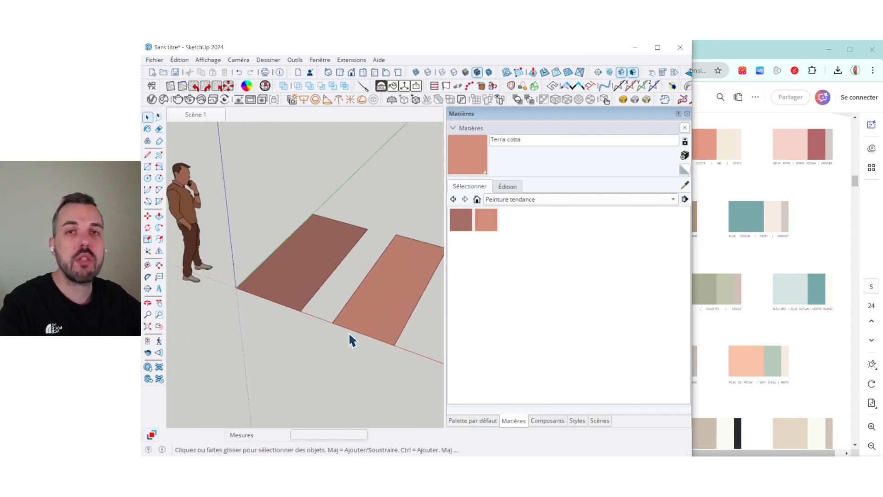